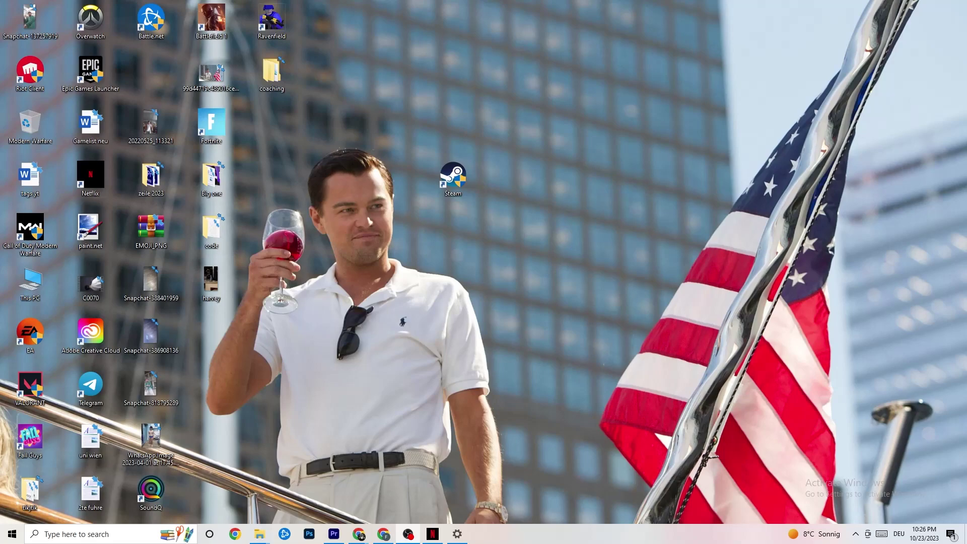
# Select the Steam shortcut on the desktop and preview its context menu.
pyautogui.moveTo(456, 177); pyautogui.dragTo(396, 180)
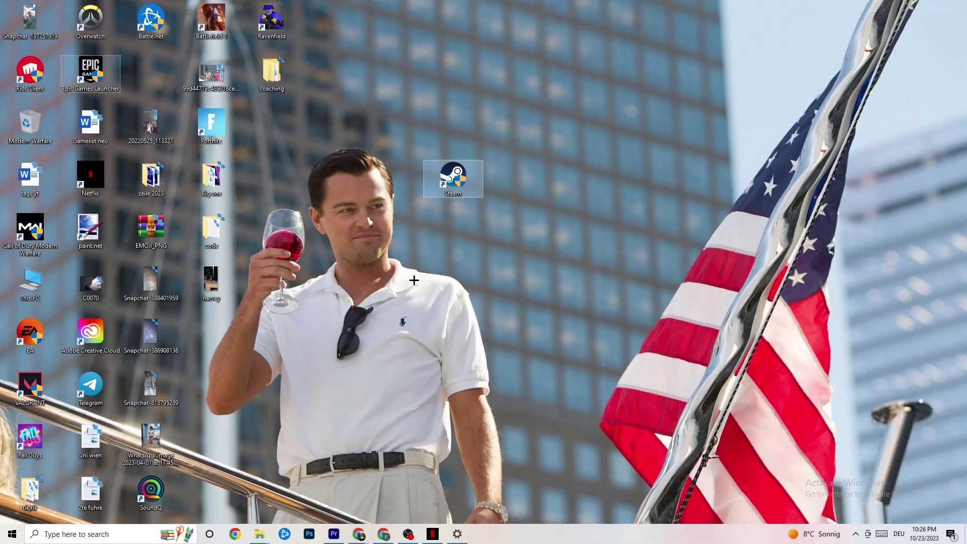
pyautogui.moveTo(456, 186)
pyautogui.mouseDown()
pyautogui.moveTo(467, 200)
pyautogui.moveTo(464, 191)
pyautogui.mouseUp()
pyautogui.click(445, 123)
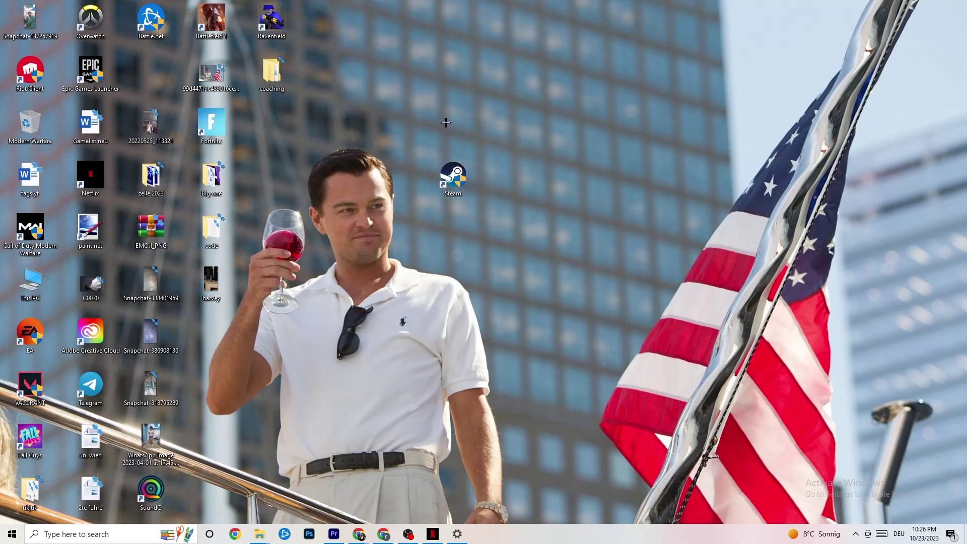
pyautogui.rightClick(461, 175)
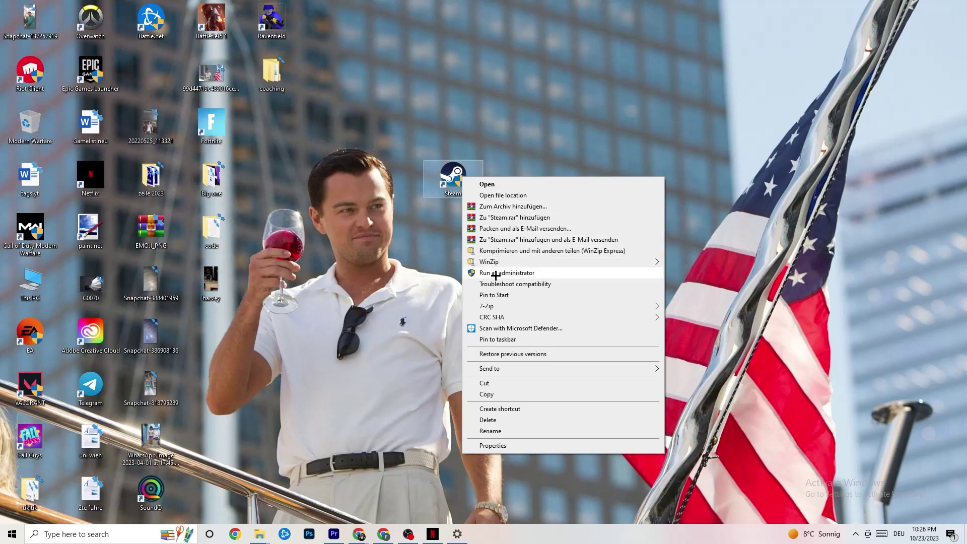
pyautogui.click(426, 266)
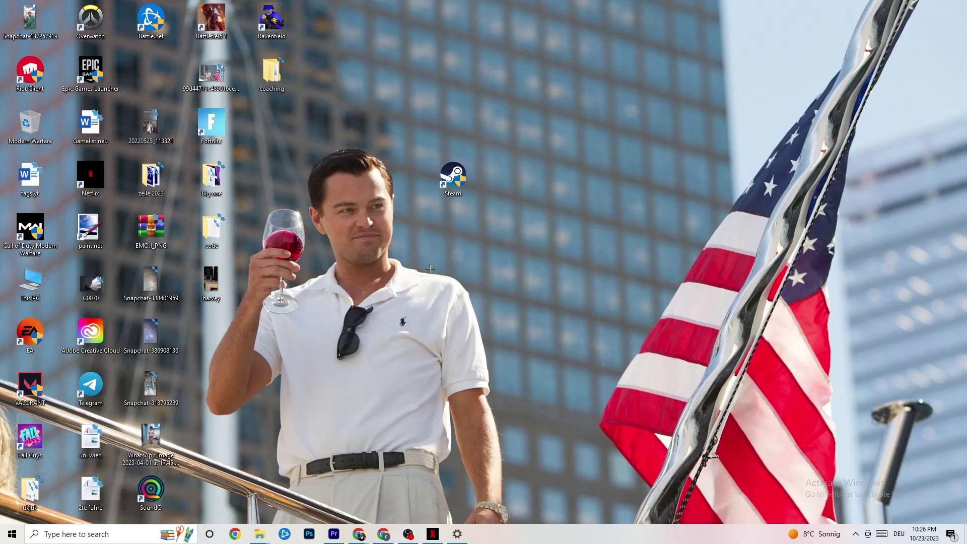
# Set the Steam shortcut to Windows 8 compatibility mode and run as administrator.
pyautogui.click(456, 190)
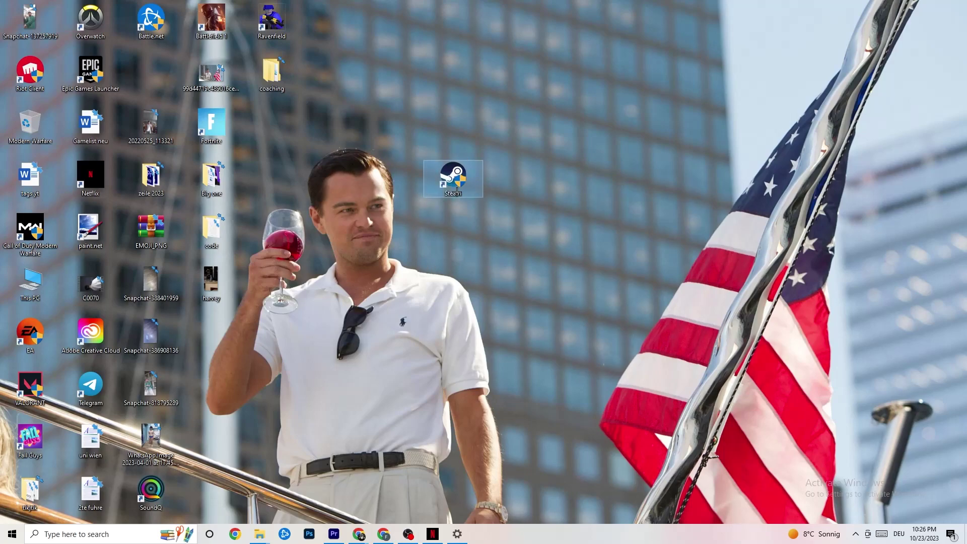
pyautogui.rightClick(452, 178)
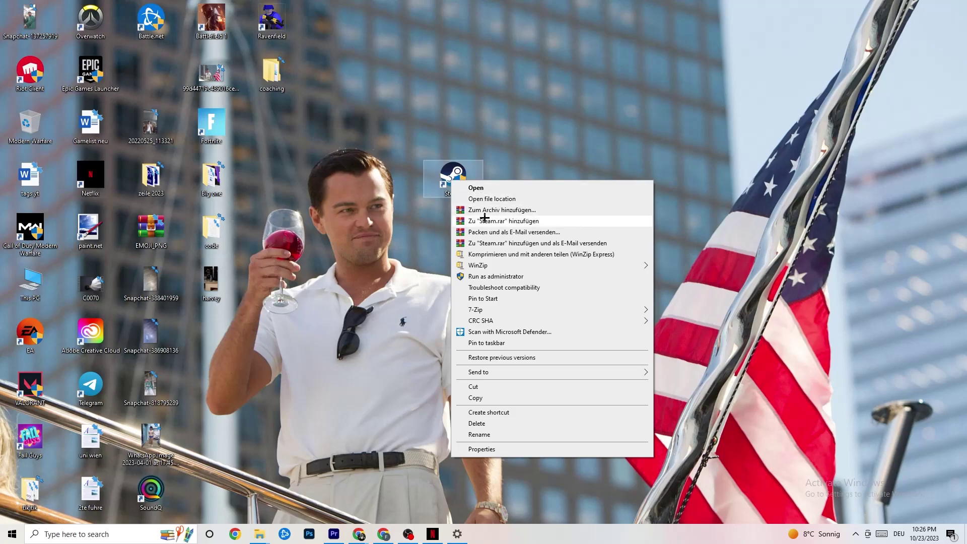
pyautogui.click(482, 449)
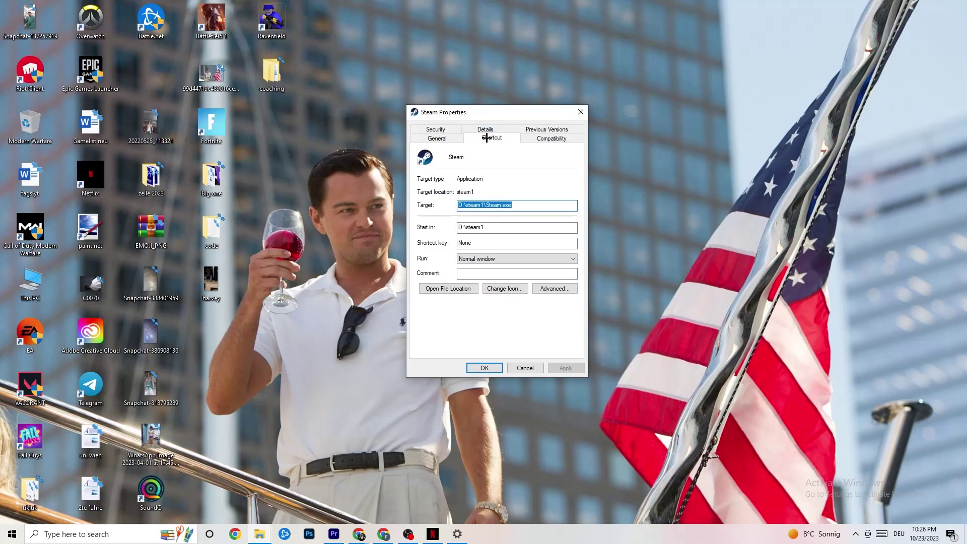
pyautogui.click(526, 138)
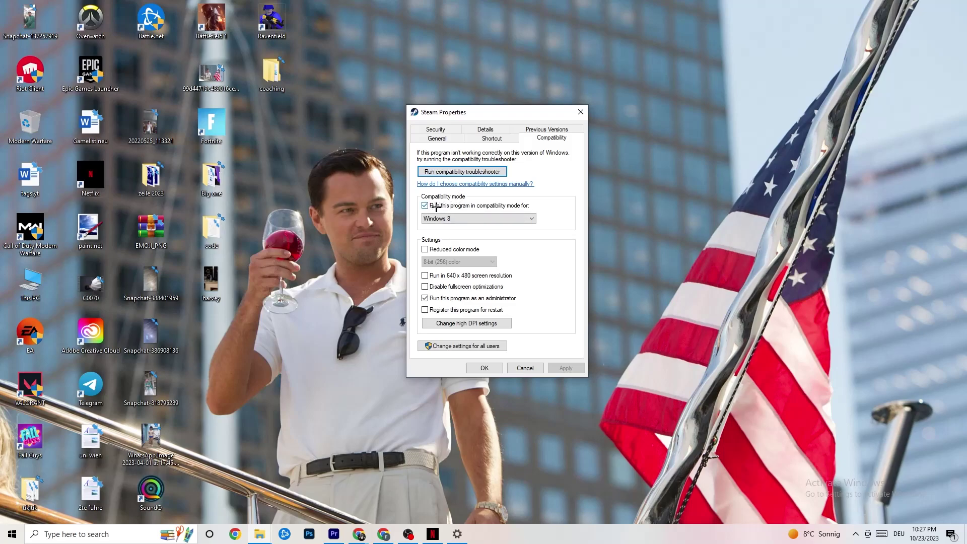
pyautogui.click(469, 218)
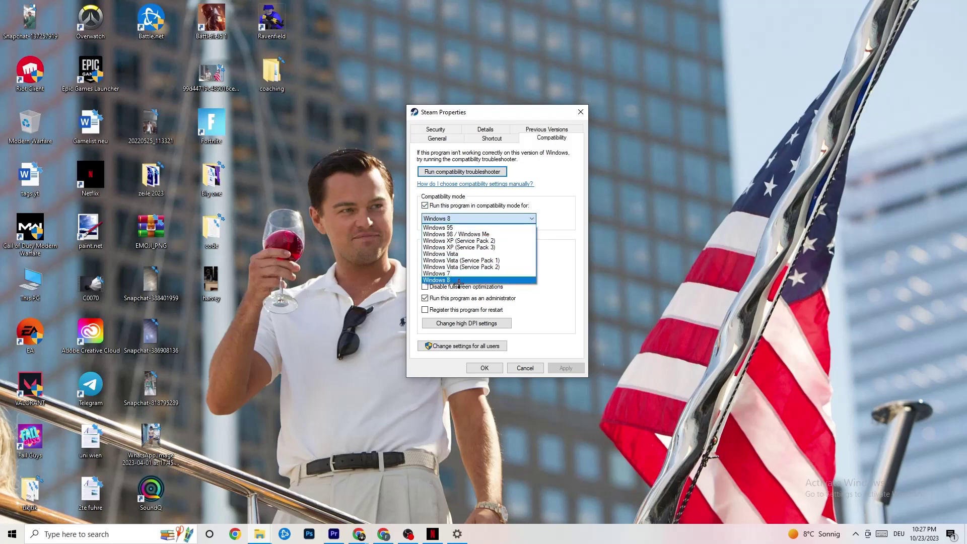
pyautogui.click(474, 280)
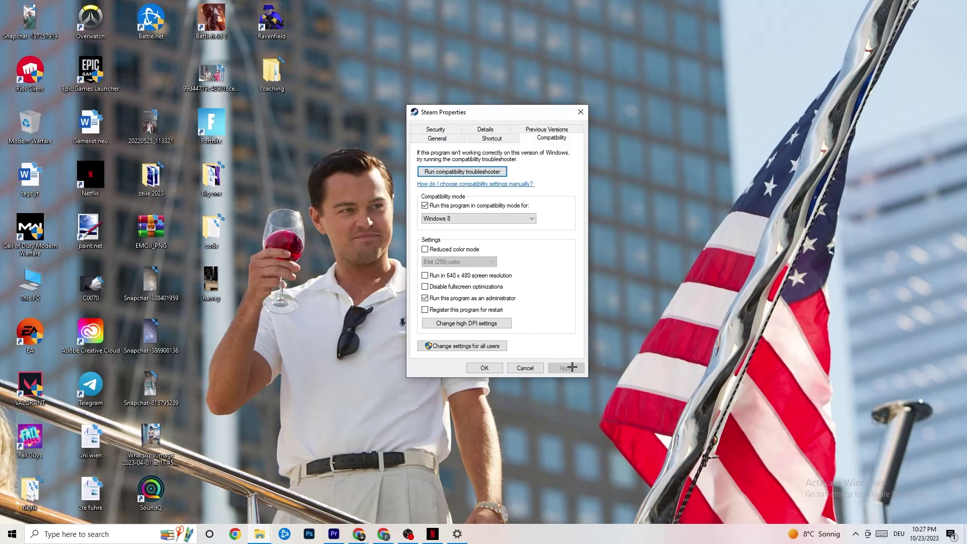
pyautogui.click(485, 371)
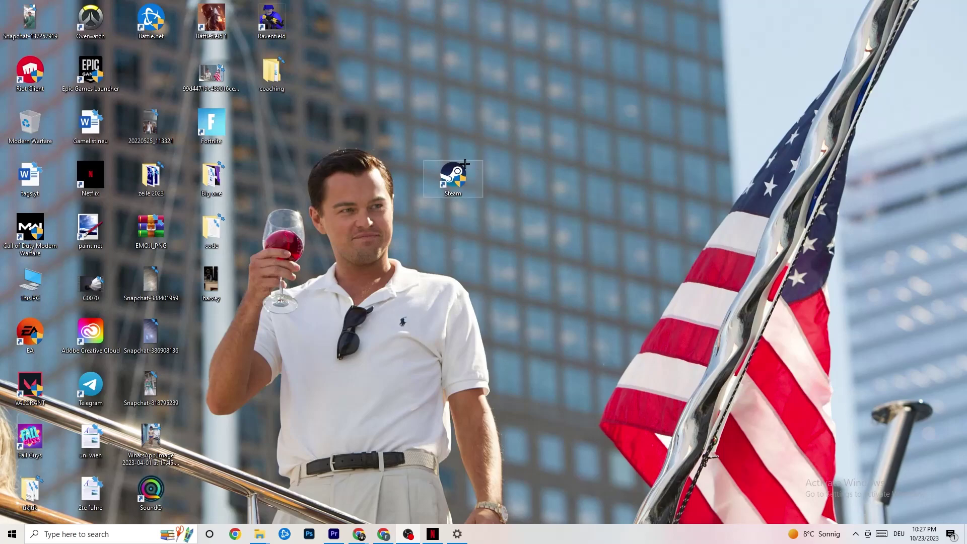
pyautogui.press('super')
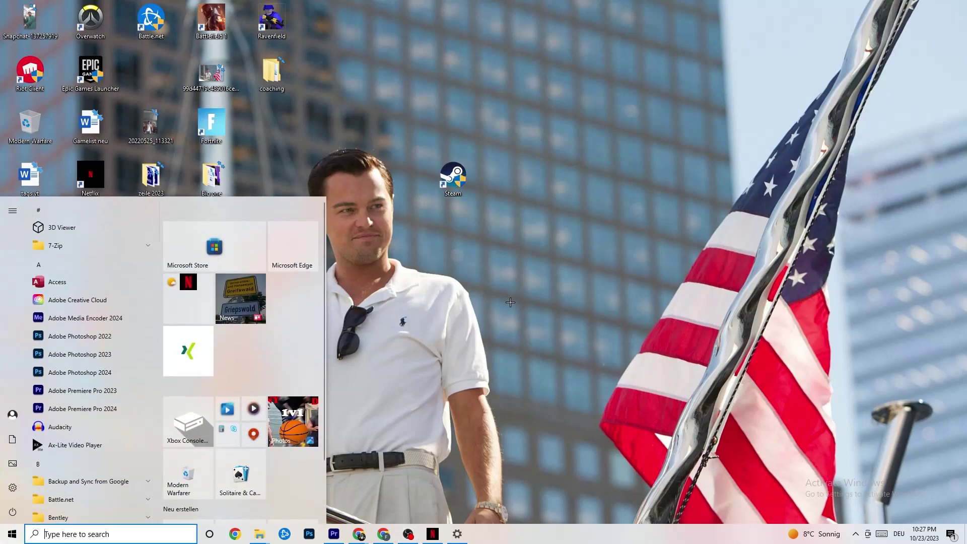
pyautogui.press('super')
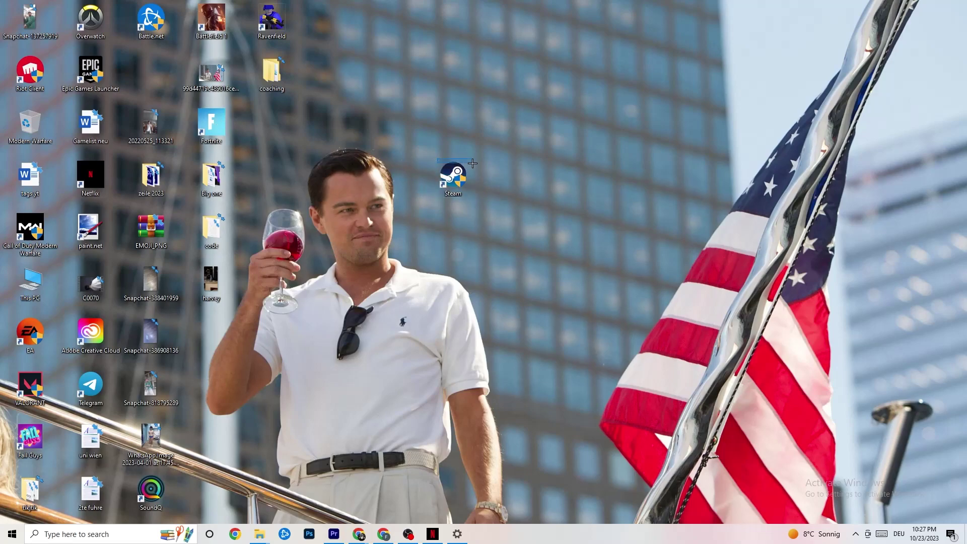
pyautogui.rightClick(443, 183)
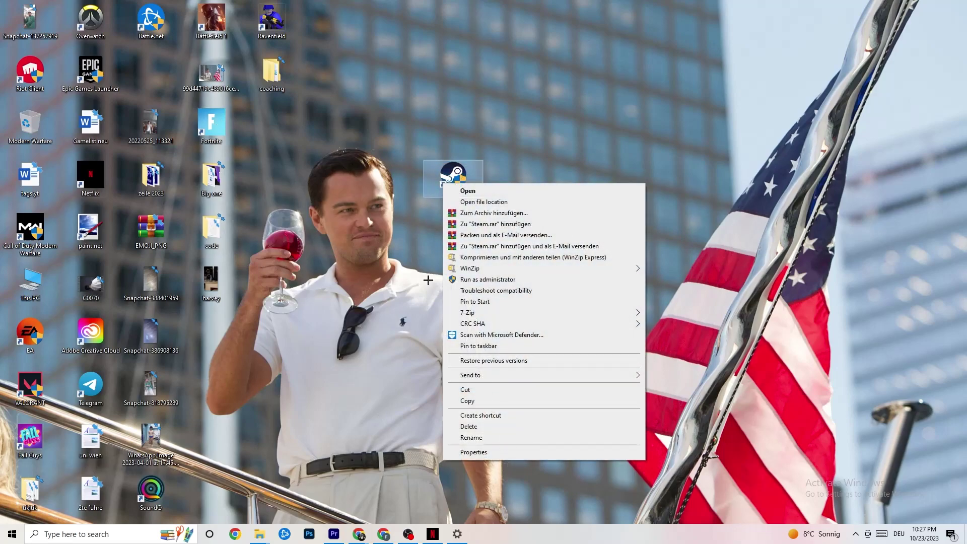
pyautogui.click(398, 252)
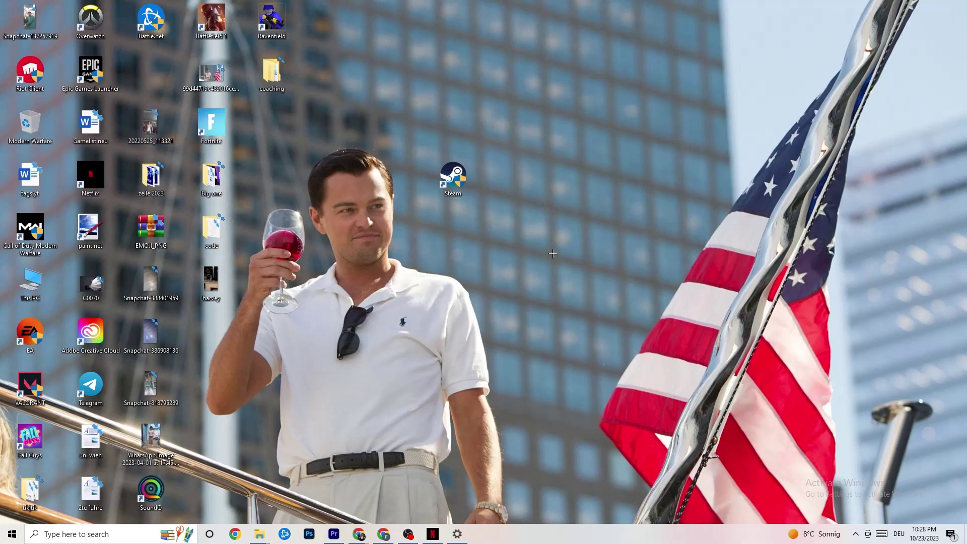
# Launch Task Manager from the taskbar menu and maximize it.
pyautogui.rightClick(537, 539)
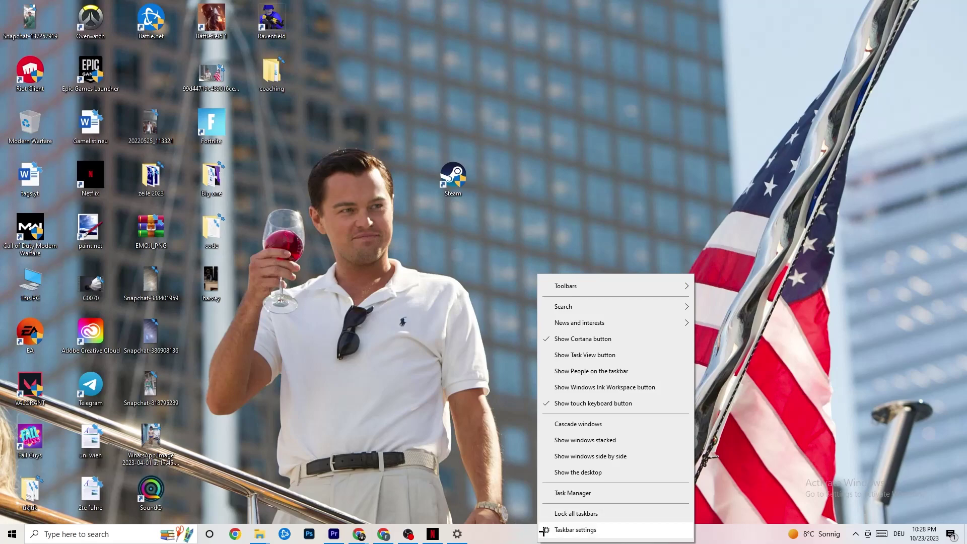
pyautogui.click(581, 493)
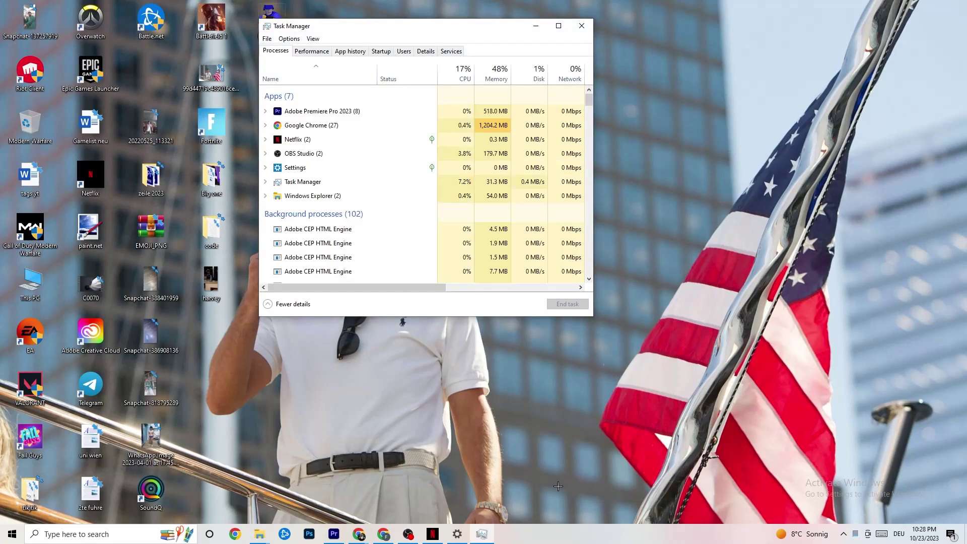
pyautogui.click(558, 26)
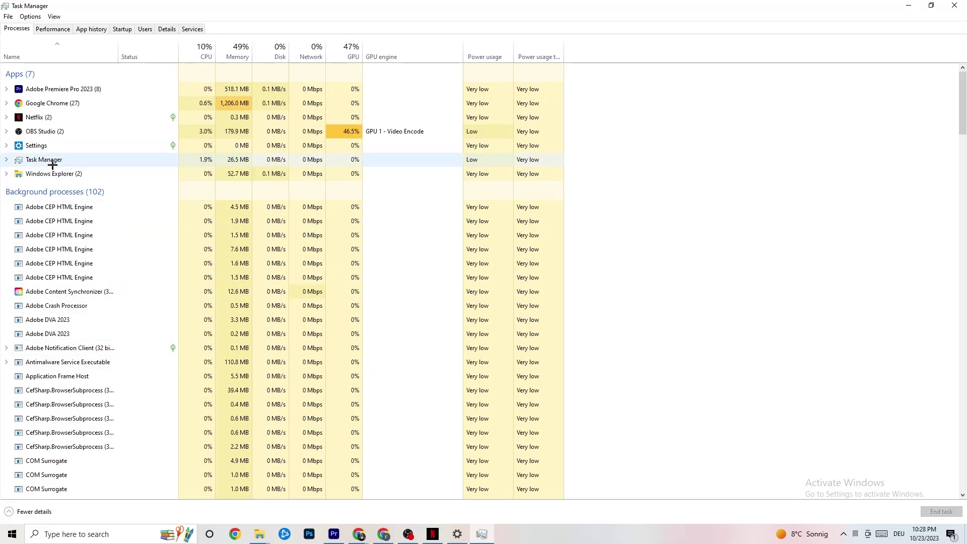
pyautogui.rightClick(70, 104)
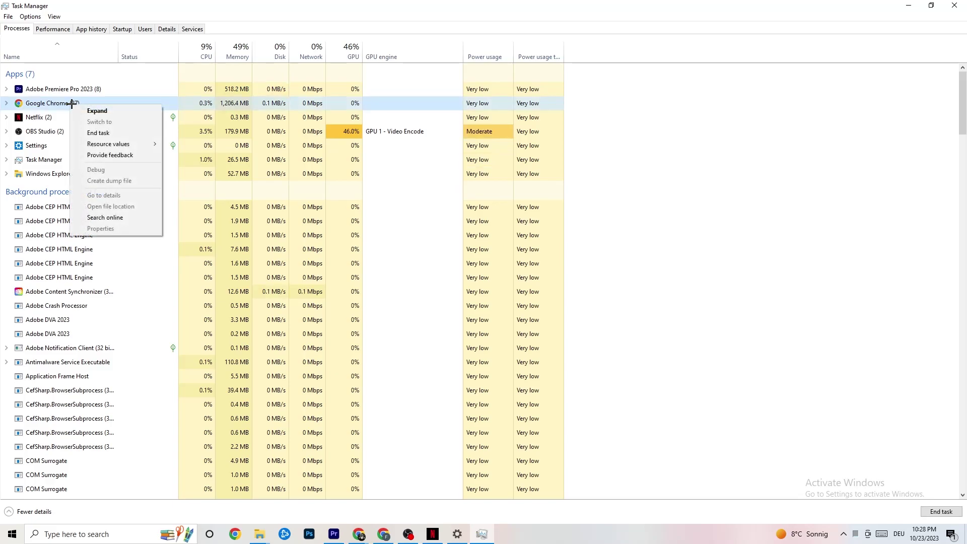
pyautogui.click(657, 125)
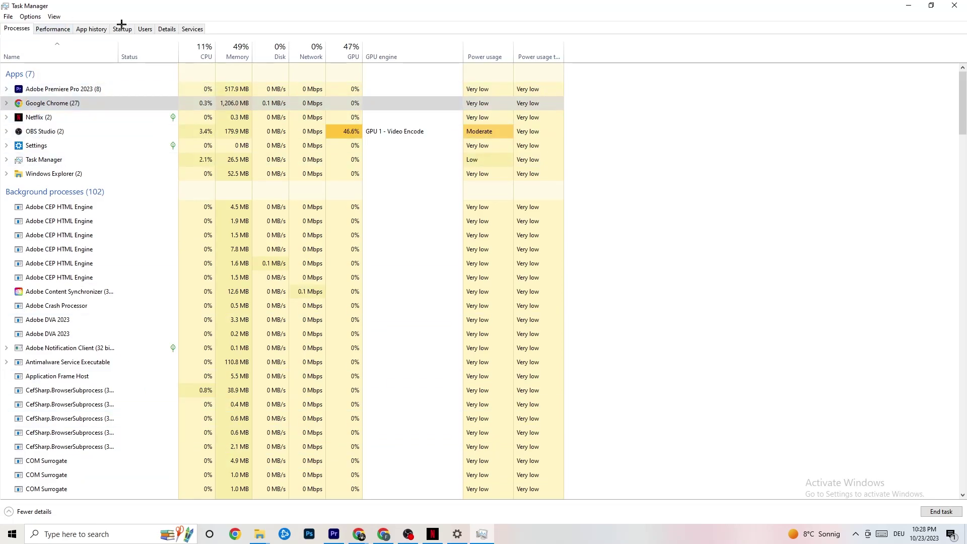
pyautogui.click(168, 30)
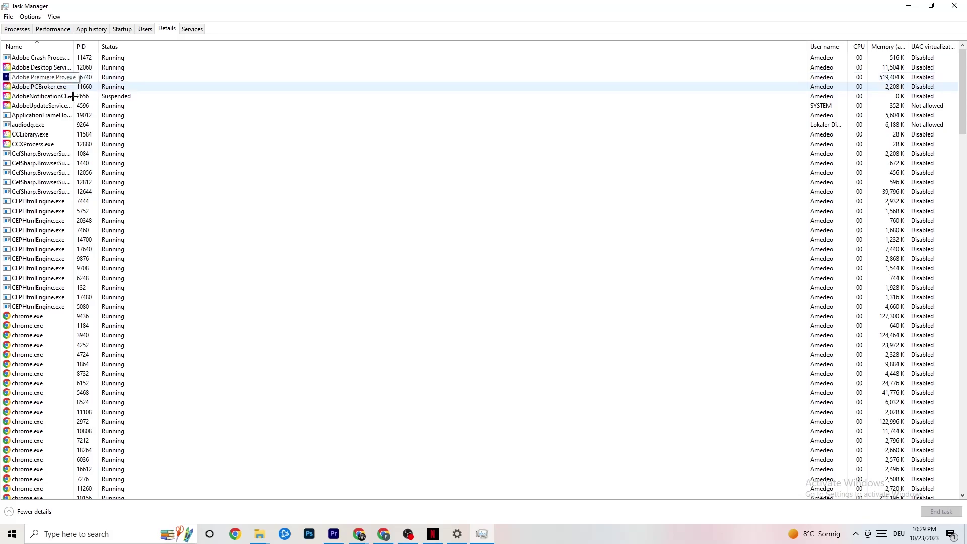
pyautogui.rightClick(52, 79)
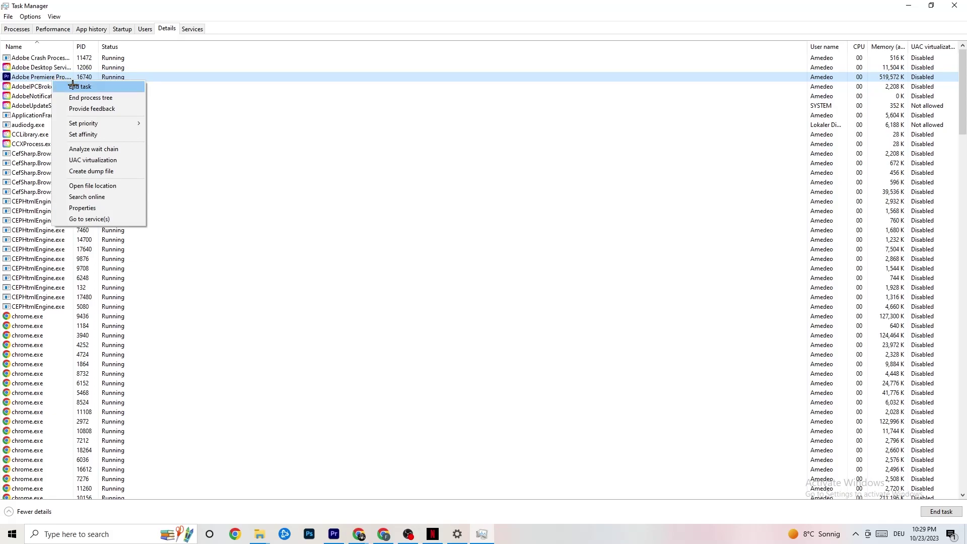
pyautogui.moveTo(94, 128)
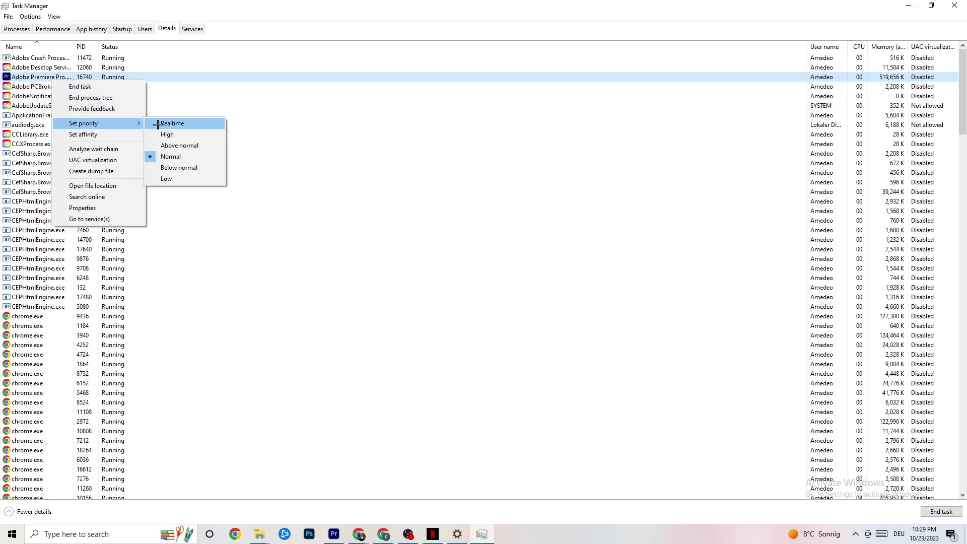
pyautogui.click(134, 120)
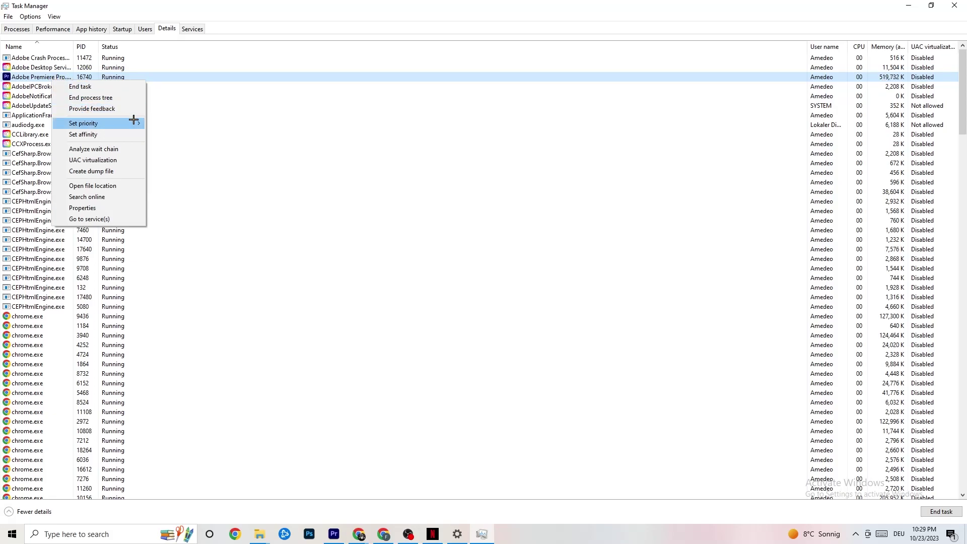
pyautogui.click(134, 120)
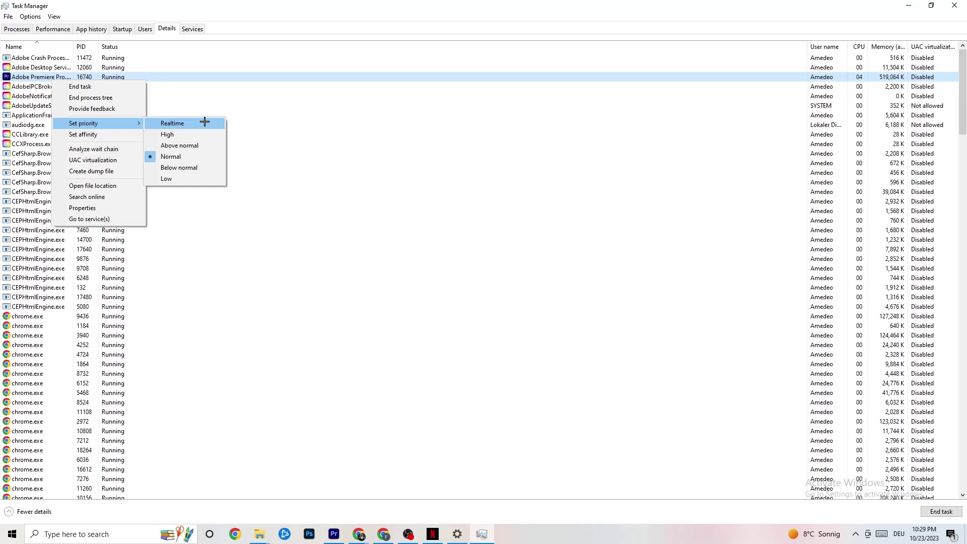
pyautogui.click(262, 107)
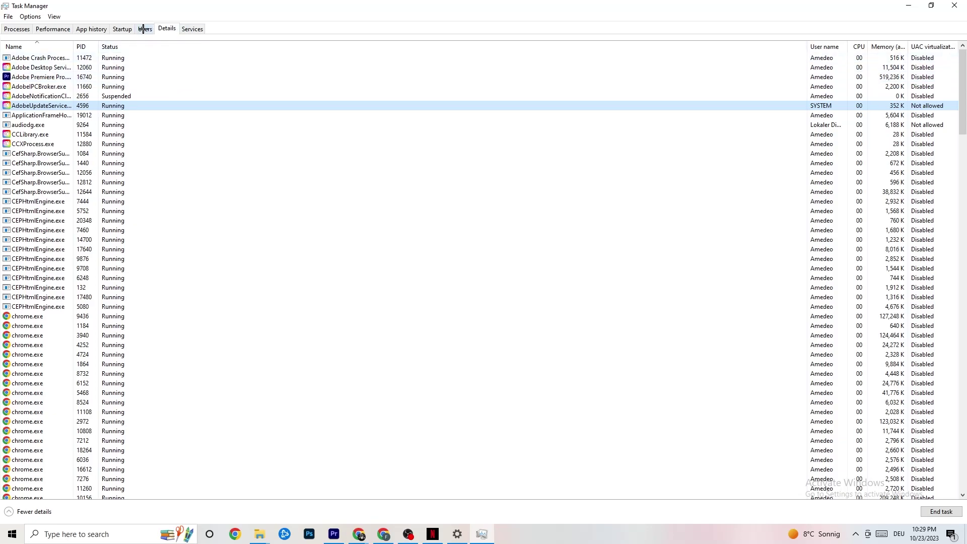
# Review the Startup apps, leave Razer Synapse enabled, and close Task Manager.
pyautogui.click(122, 28)
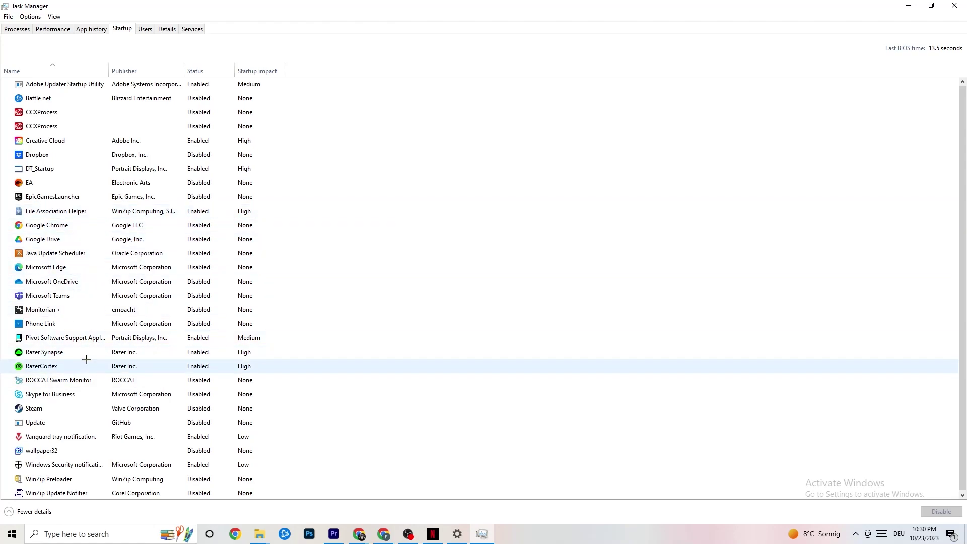
pyautogui.rightClick(195, 353)
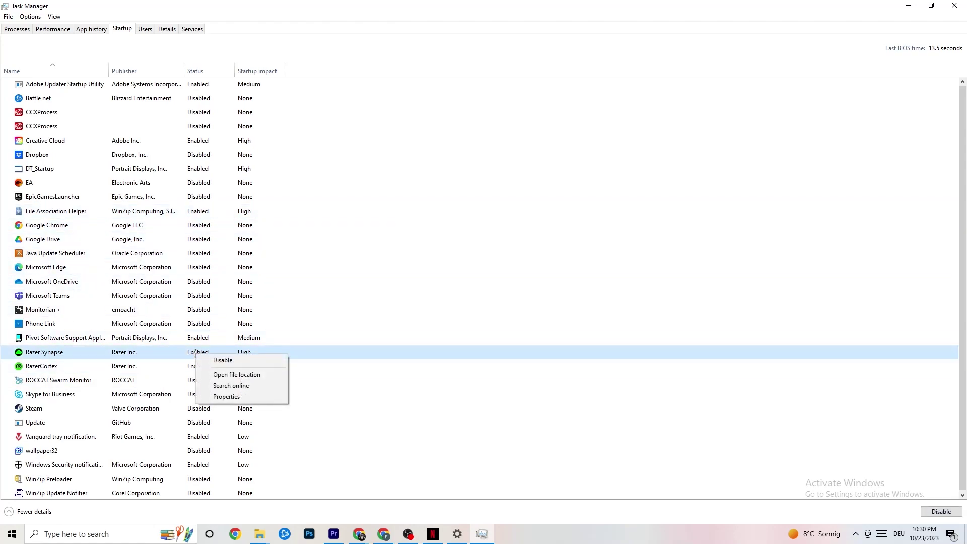
pyautogui.click(499, 51)
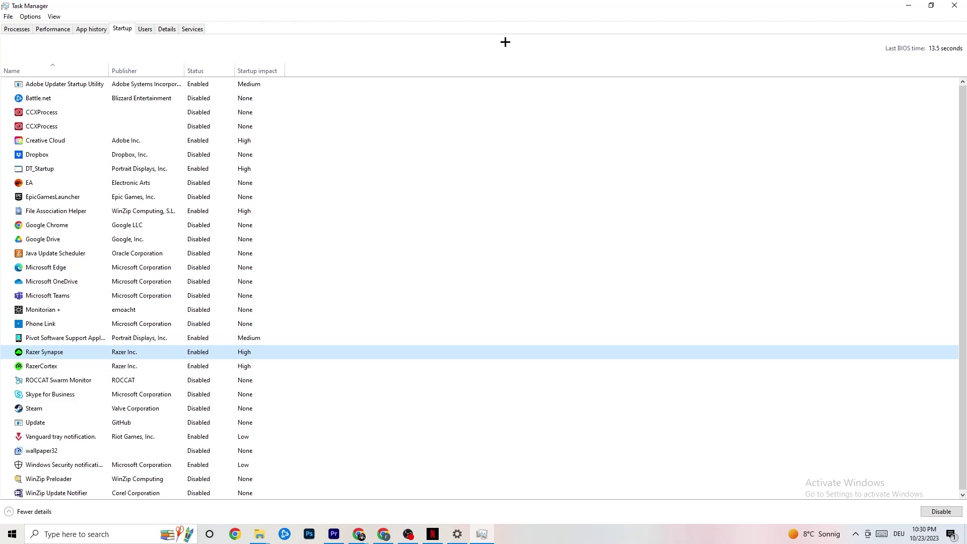
pyautogui.click(948, 4)
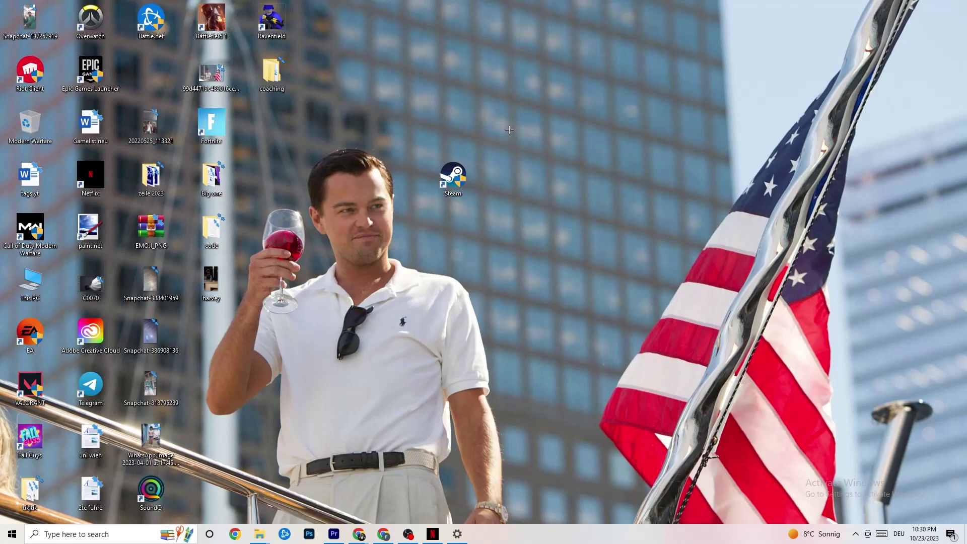
# Keep System > Display scaling at 100% (Recommended) in Windows Settings.
pyautogui.click(8, 540)
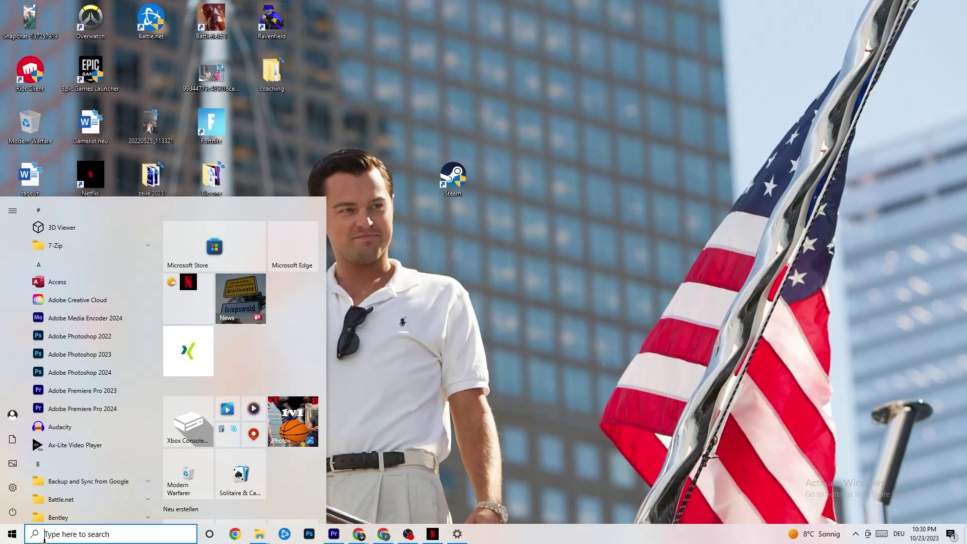
pyautogui.click(14, 487)
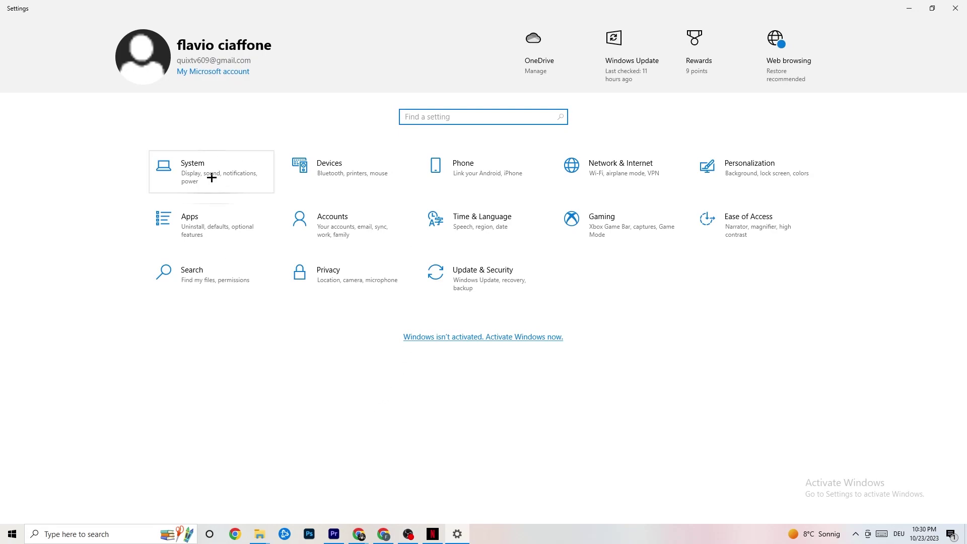
pyautogui.click(212, 170)
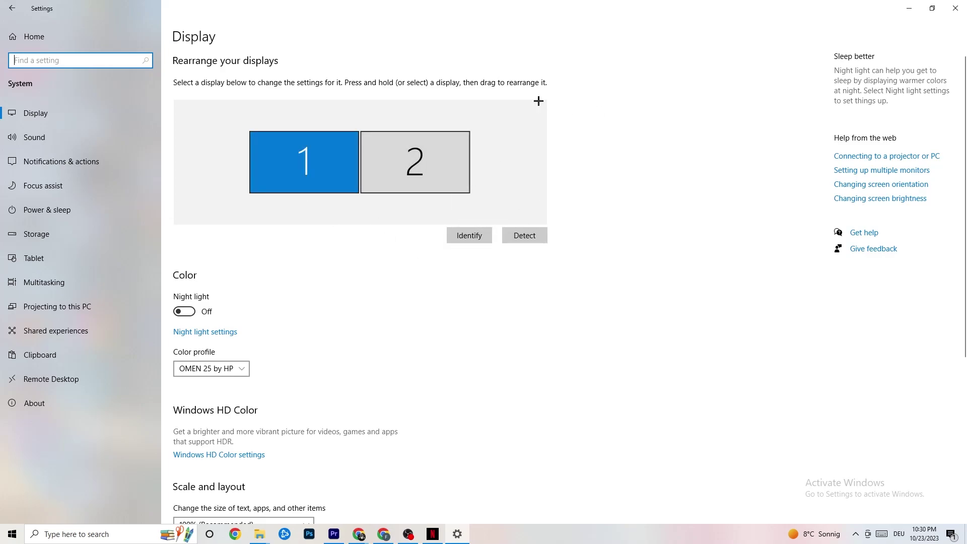
pyautogui.scroll(-5, 471, 114)
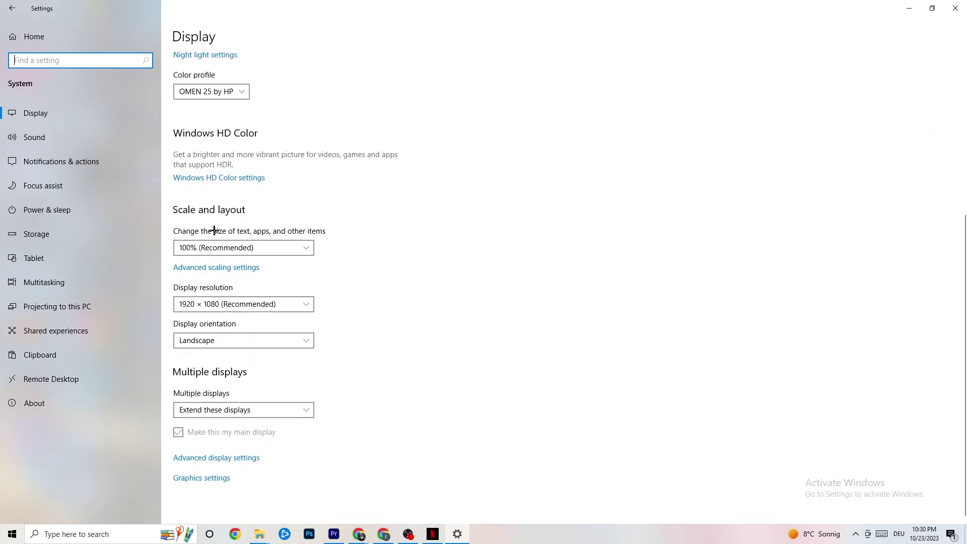
pyautogui.click(274, 246)
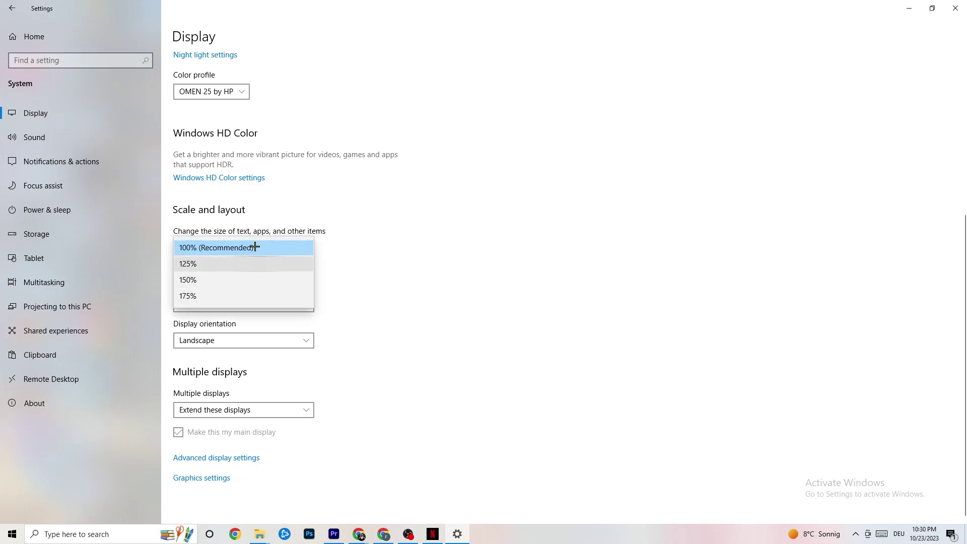
pyautogui.click(387, 198)
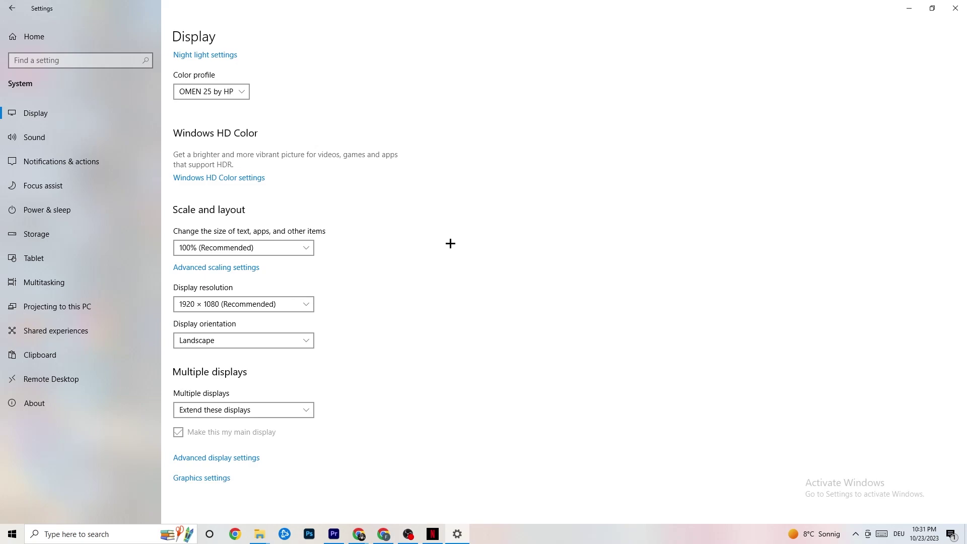
pyautogui.click(60, 207)
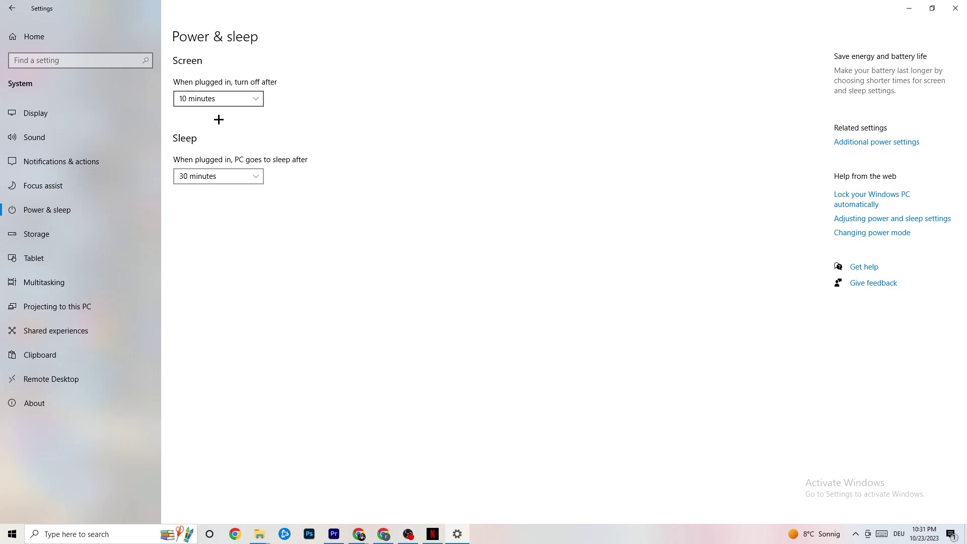
# Check the Balanced power plan, then open Storage Sense settings from Storage.
pyautogui.click(894, 143)
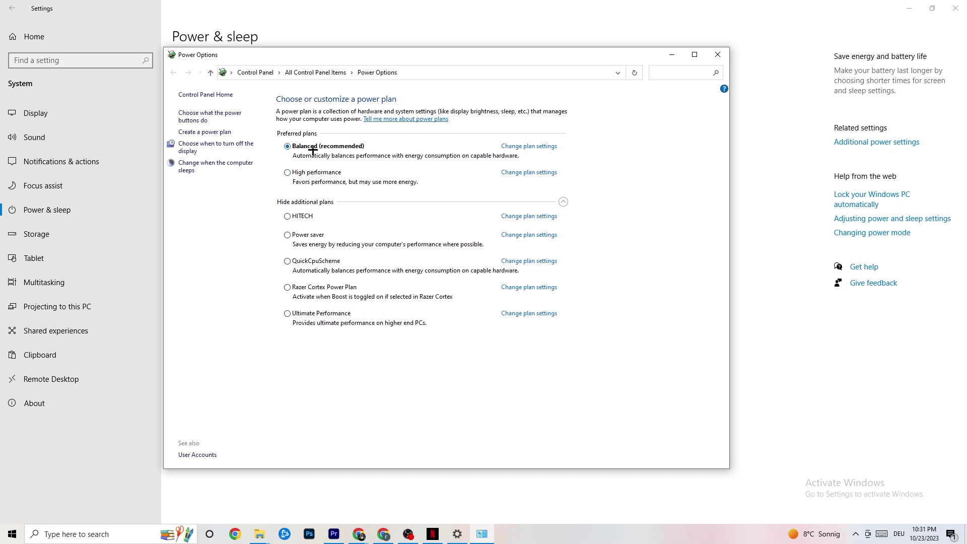
pyautogui.click(711, 53)
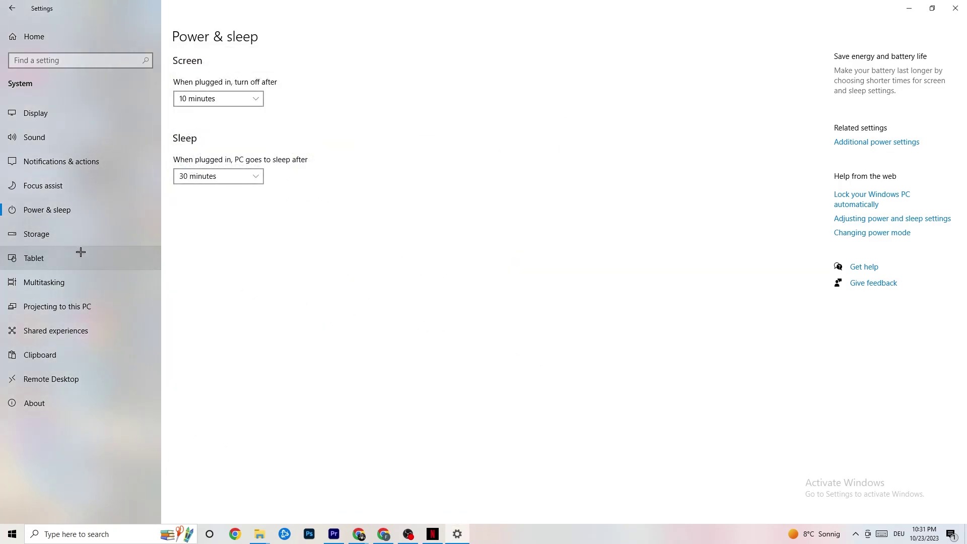
pyautogui.click(73, 235)
pyautogui.click(228, 116)
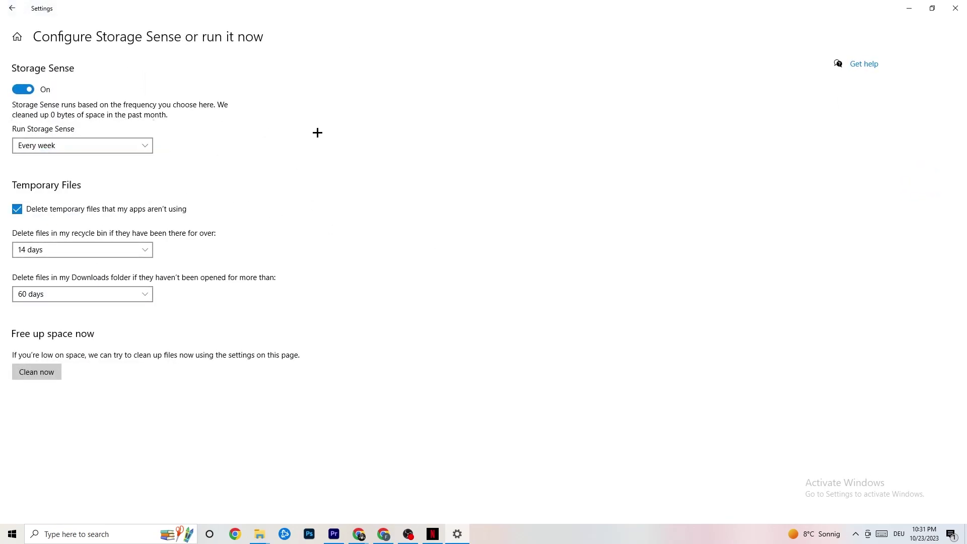
# Keep recycle-bin cleanup at 14 days and return to the Settings home page.
pyautogui.click(86, 249)
pyautogui.click(341, 202)
pyautogui.click(9, 3)
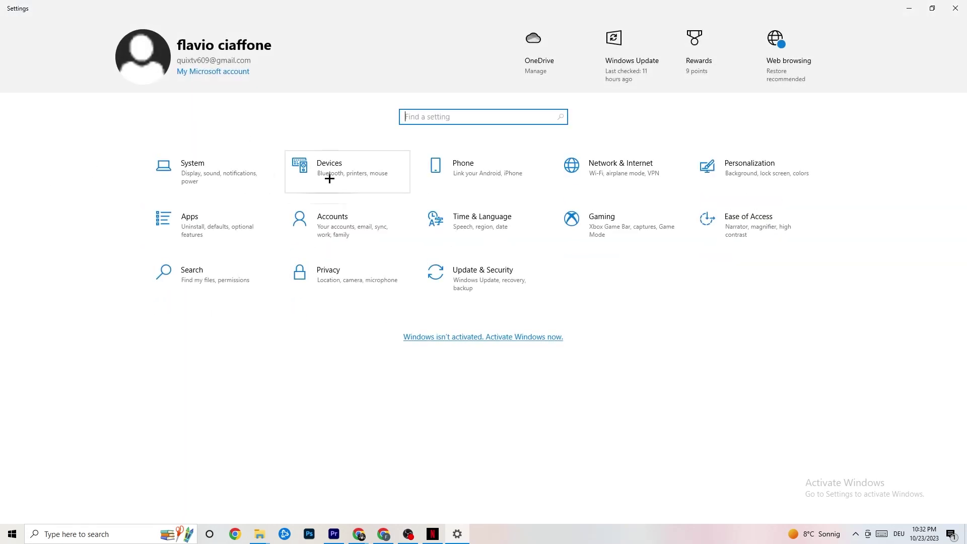
# Review Gaming captures, confirm Game Mode is on, and return to Settings home.
pyautogui.click(644, 229)
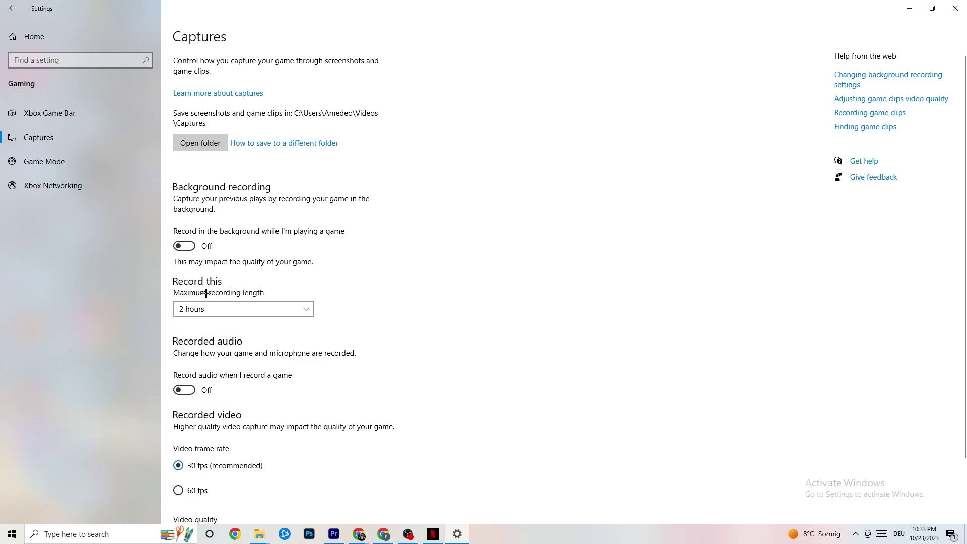
pyautogui.click(89, 162)
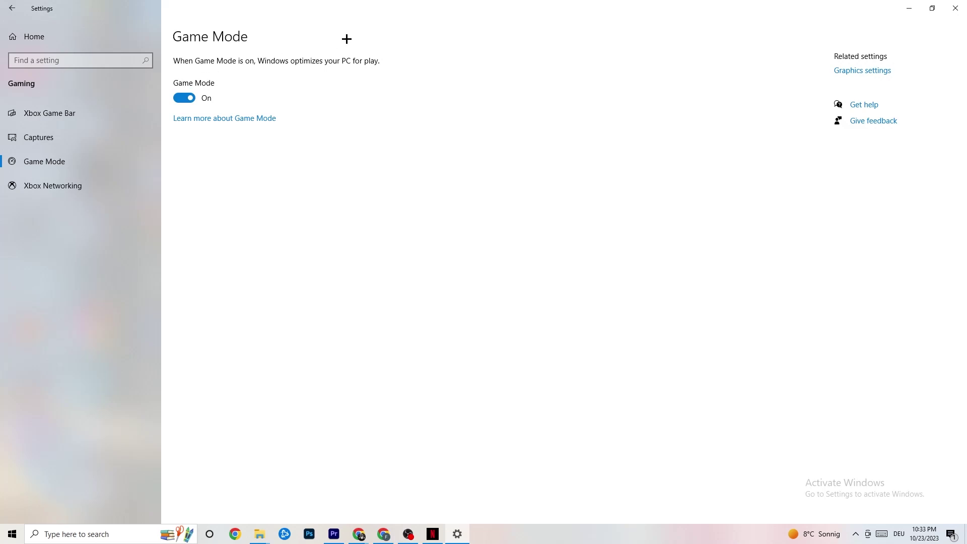
pyautogui.click(12, 8)
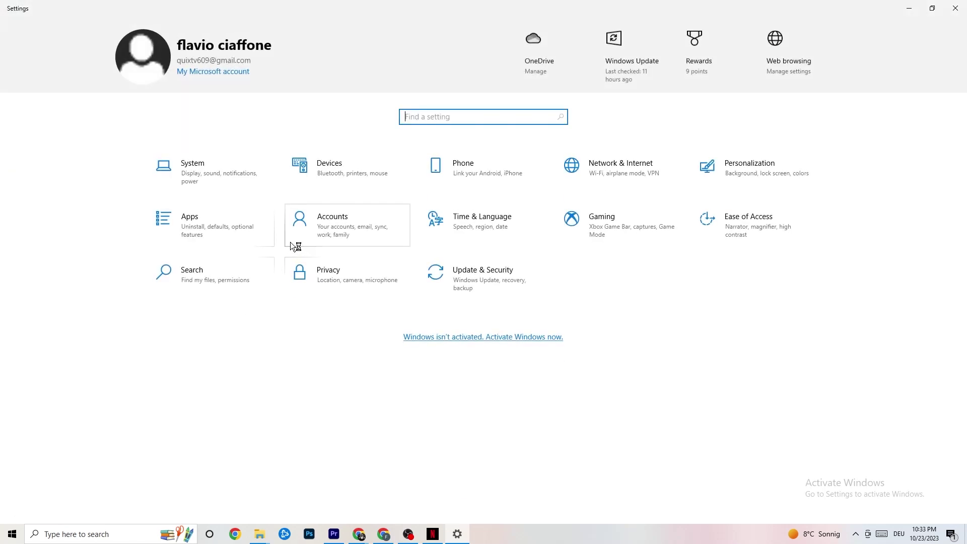
pyautogui.click(507, 291)
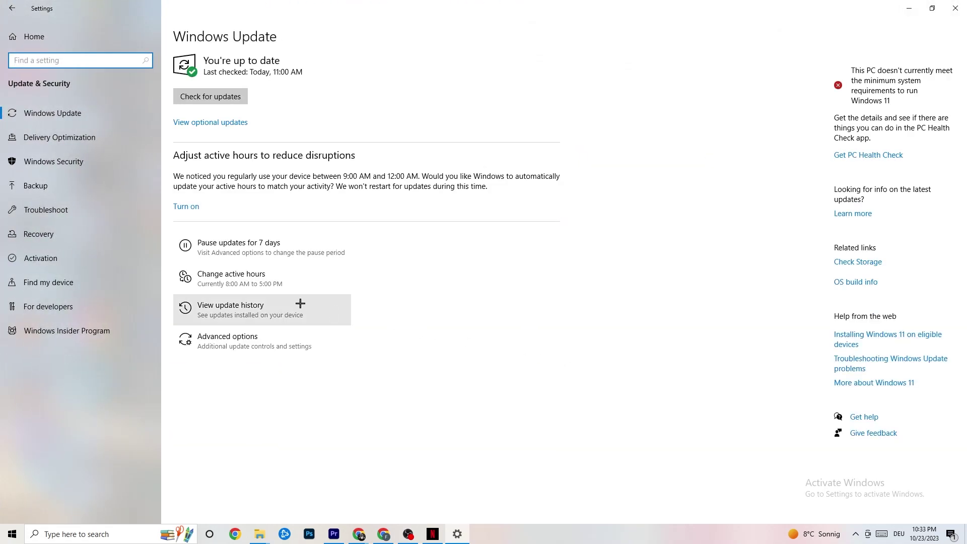
# Check Troubleshoot, then view Windows Update reporting the PC is up to date.
pyautogui.click(56, 203)
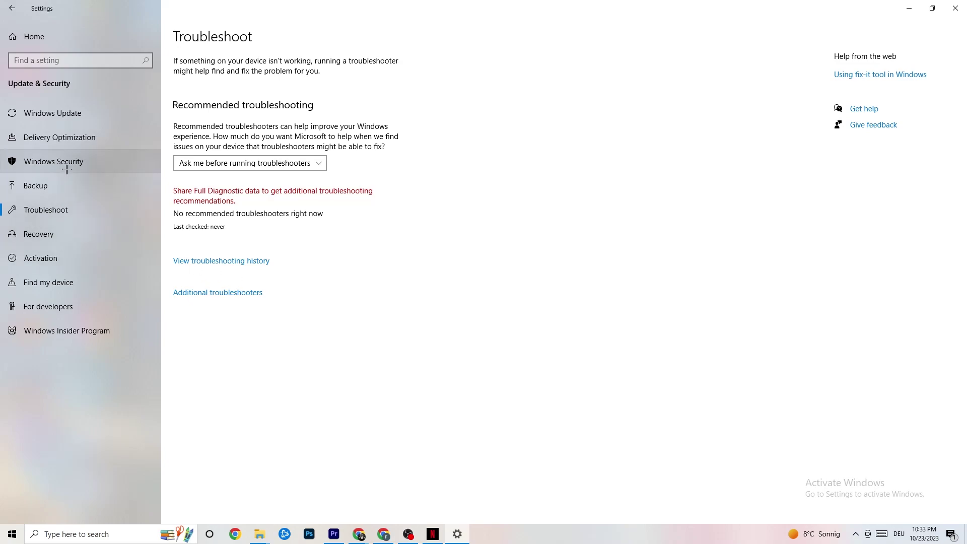
pyautogui.click(76, 114)
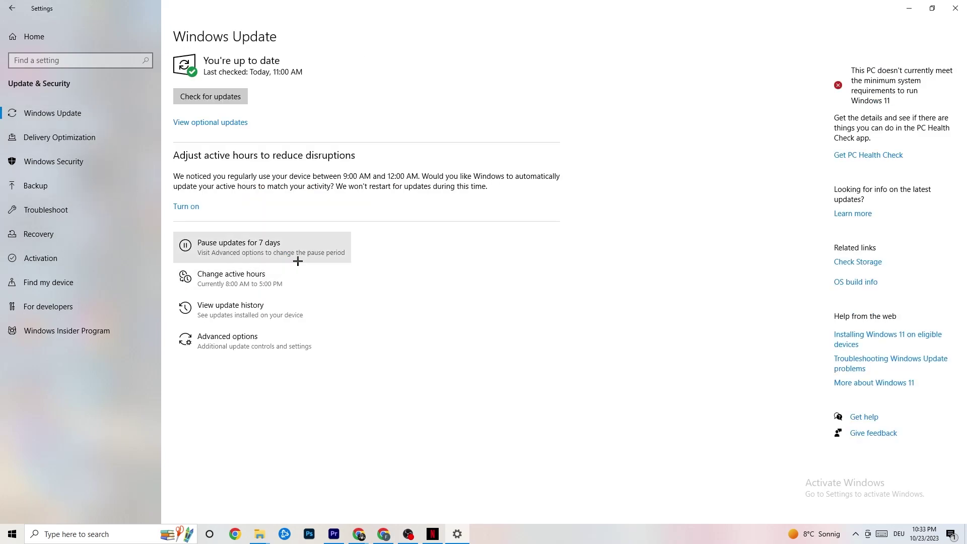